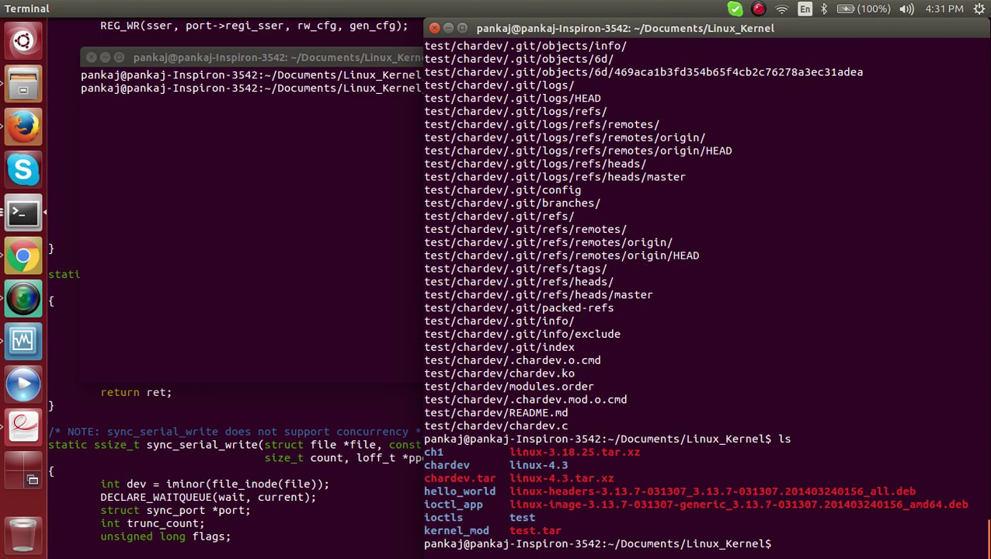
# Step: Delete test.tar from the Linux_Kernel folder and list the contents of its test subfolder
pyautogui.write('.tar')
pyautogui.press('Return')
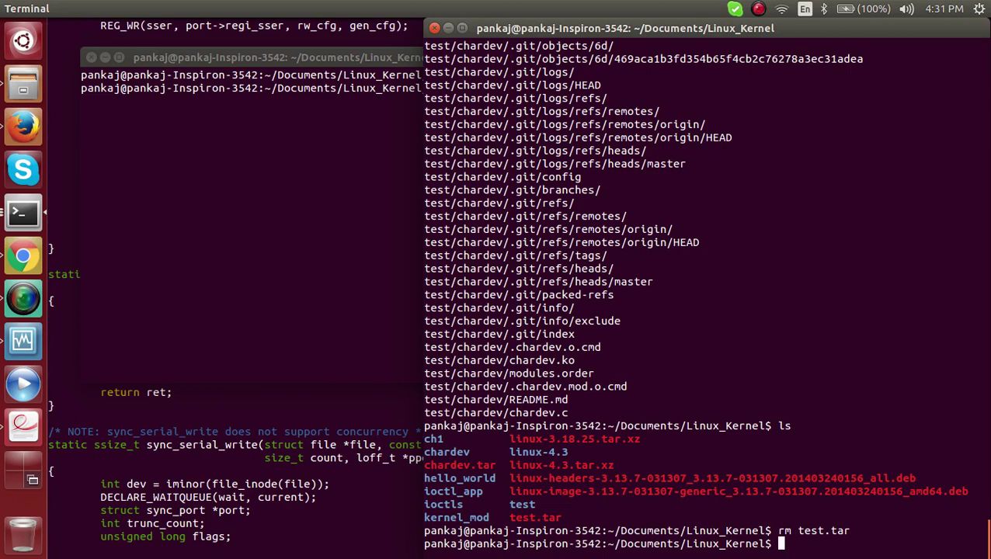
pyautogui.write('cd test/')
pyautogui.press('Return')
pyautogui.write('ls')
pyautogui.press('Return')
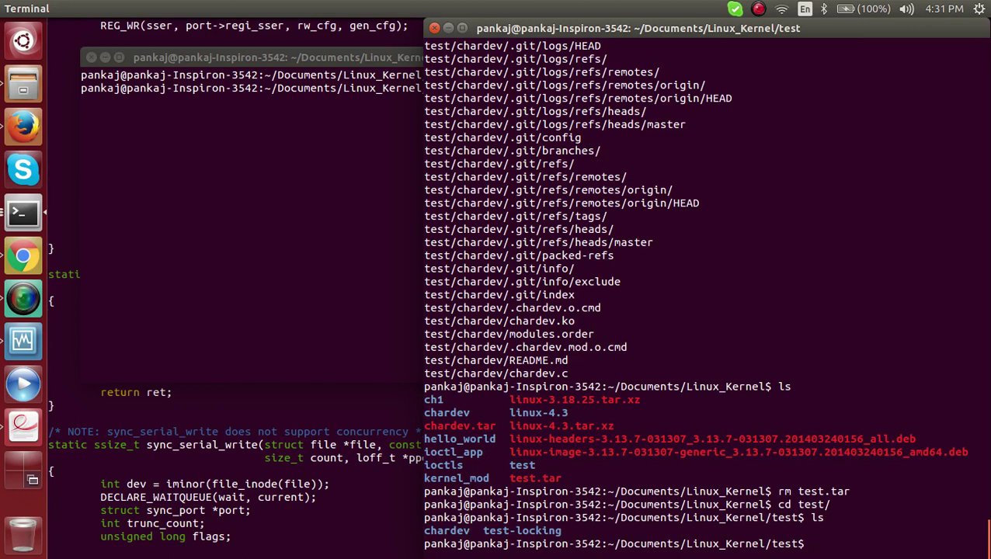
# Step: Archive the test-locking folder into test.tar inside the test folder, using tar with the -cvf options
pyautogui.write('tar -')
pyautogui.write('xv')
pyautogui.press('BackSpace')
pyautogui.press('BackSpace')
pyautogui.write('cvf test.t')
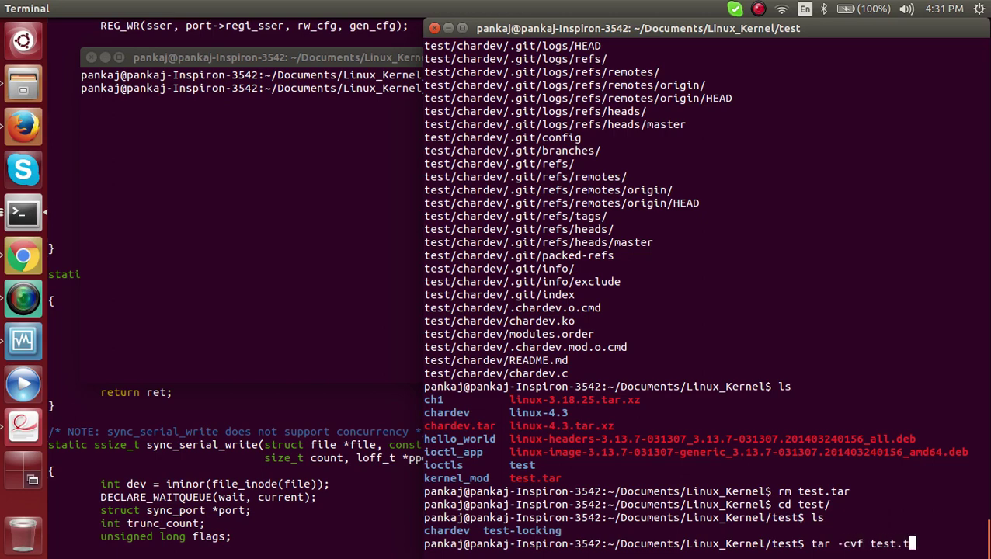
pyautogui.write('ar test')
pyautogui.press('Tab')
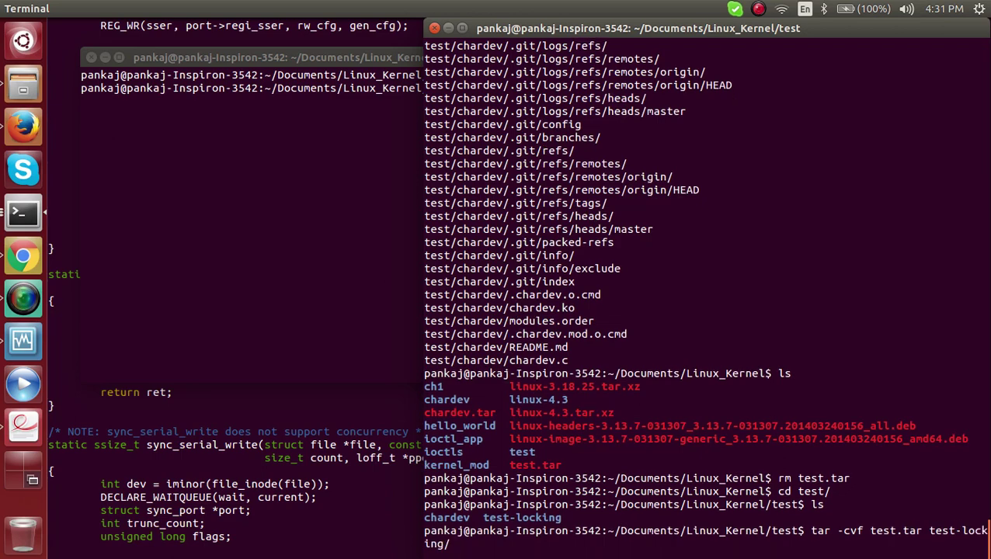
pyautogui.press('Return')
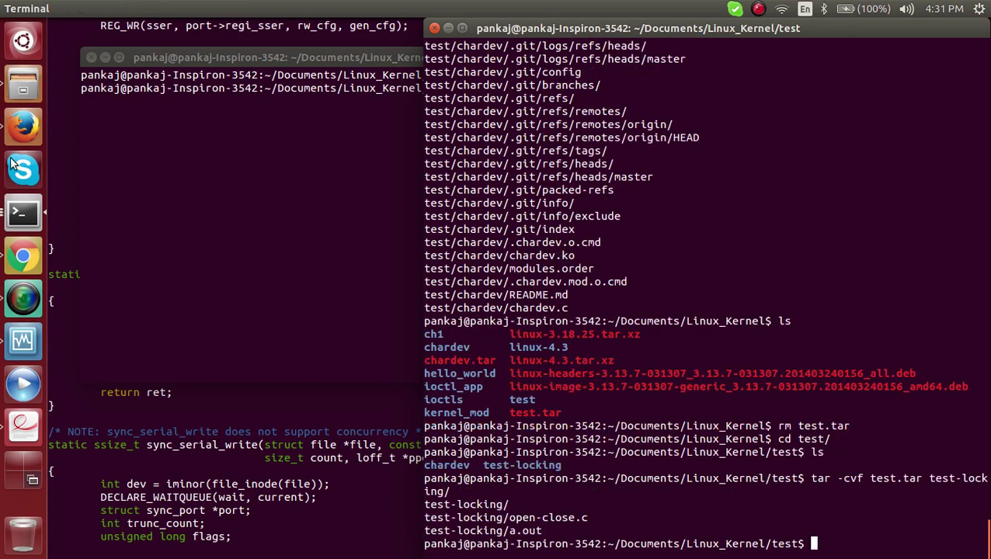
# Step: Switch to Gmail in Chrome, reply "oh ok..." in the open chat and minimize the chat window
pyautogui.hotkey('alt', 'Tab')
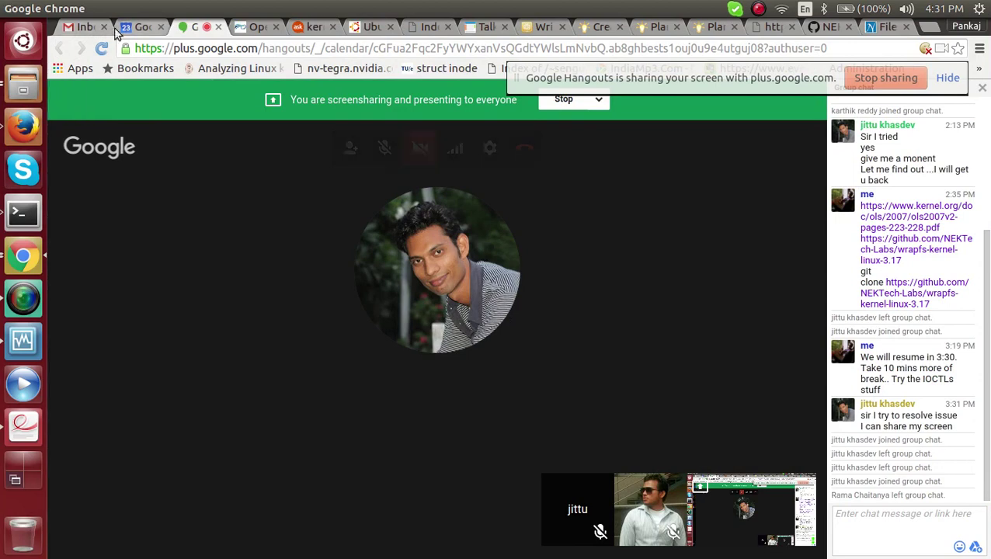
pyautogui.click(82, 31)
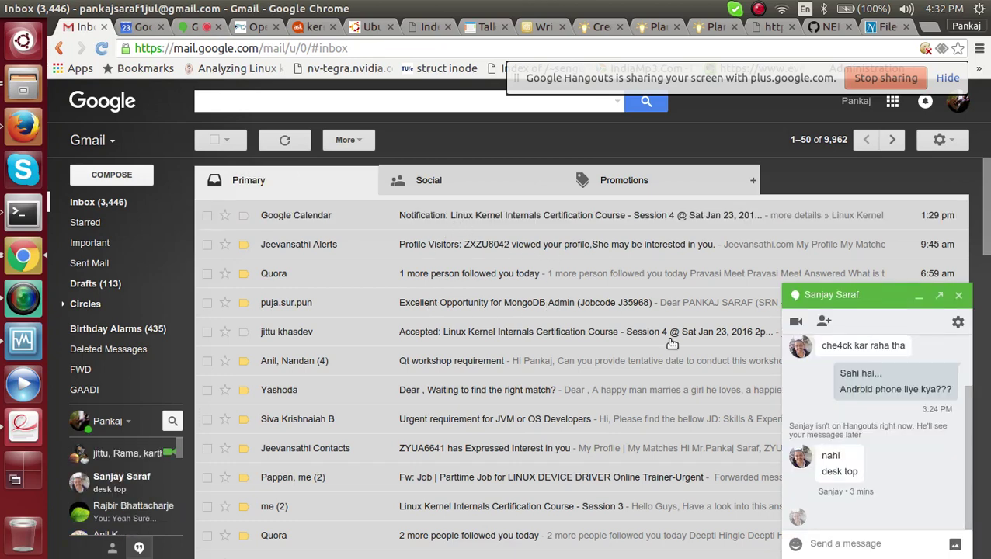
pyautogui.click(889, 475)
pyautogui.write('oh')
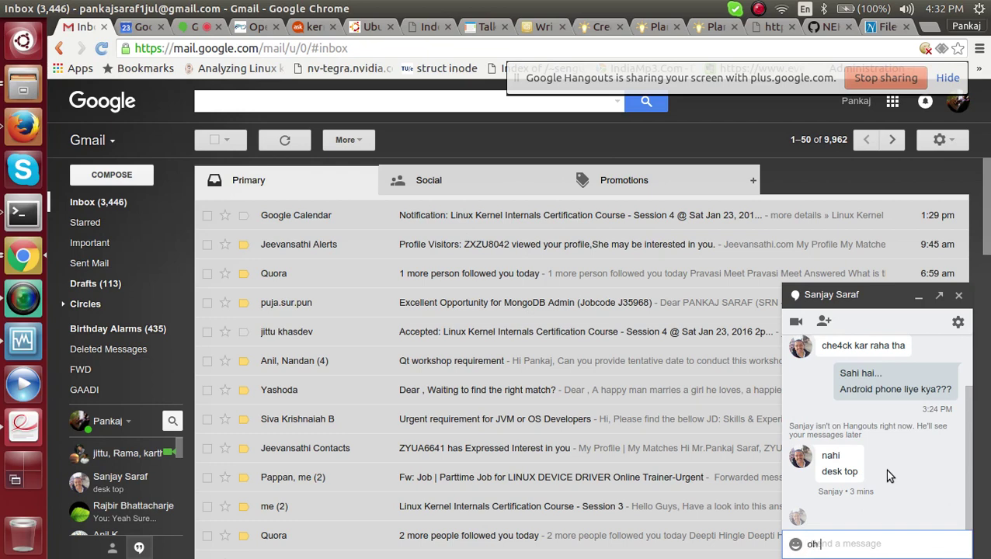
pyautogui.write(' ok...')
pyautogui.press('Return')
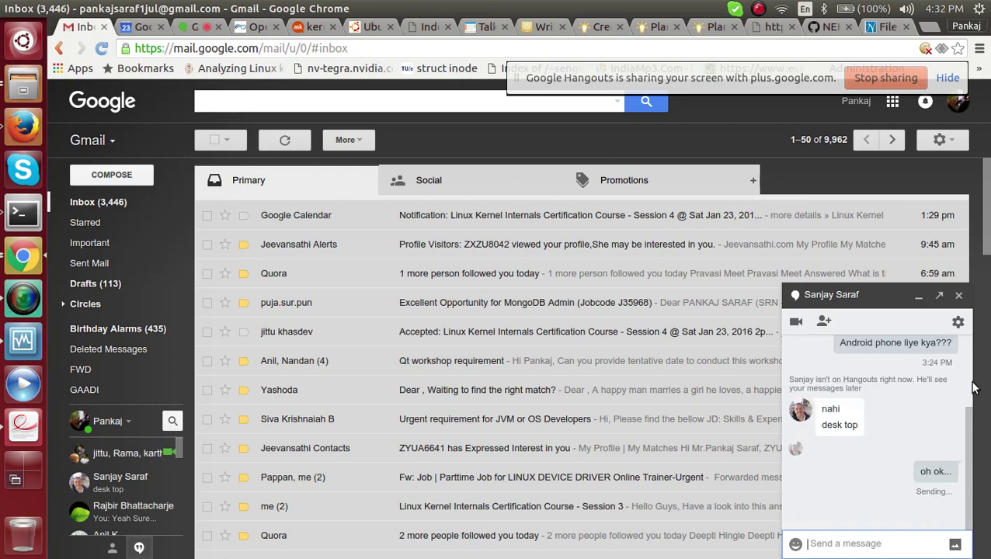
pyautogui.click(919, 296)
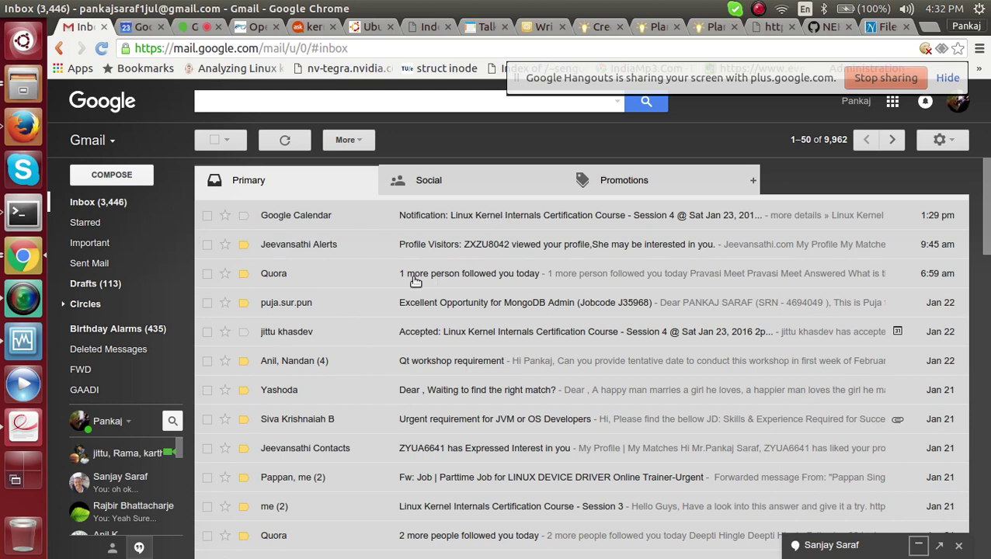
# Step: View the list of sent emails in Gmail
pyautogui.moveTo(91, 266)
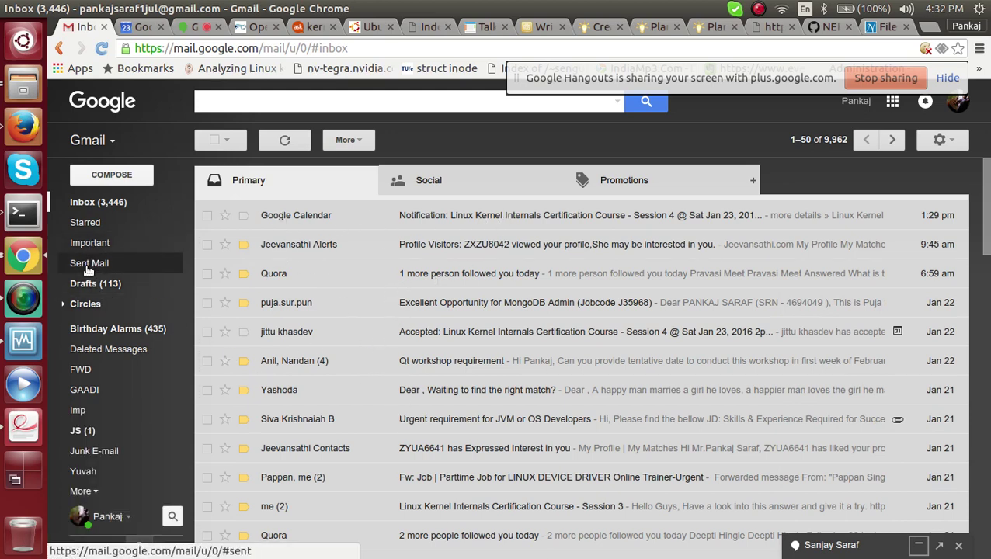
pyautogui.click(87, 265)
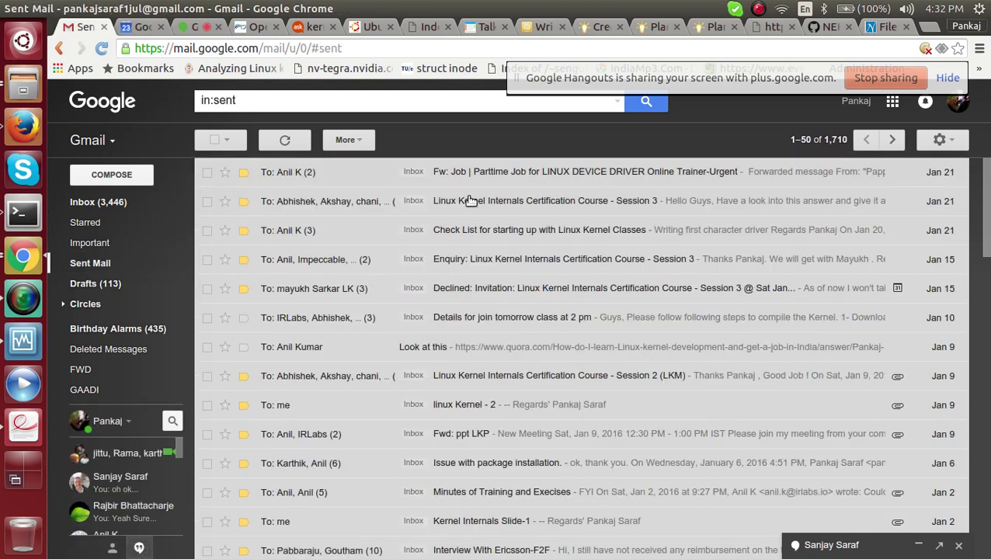
# Step: In the Session 4 calendar event, add chardev.tar from Documents/Linux_Kernel to the attachment files to upload
pyautogui.click(144, 28)
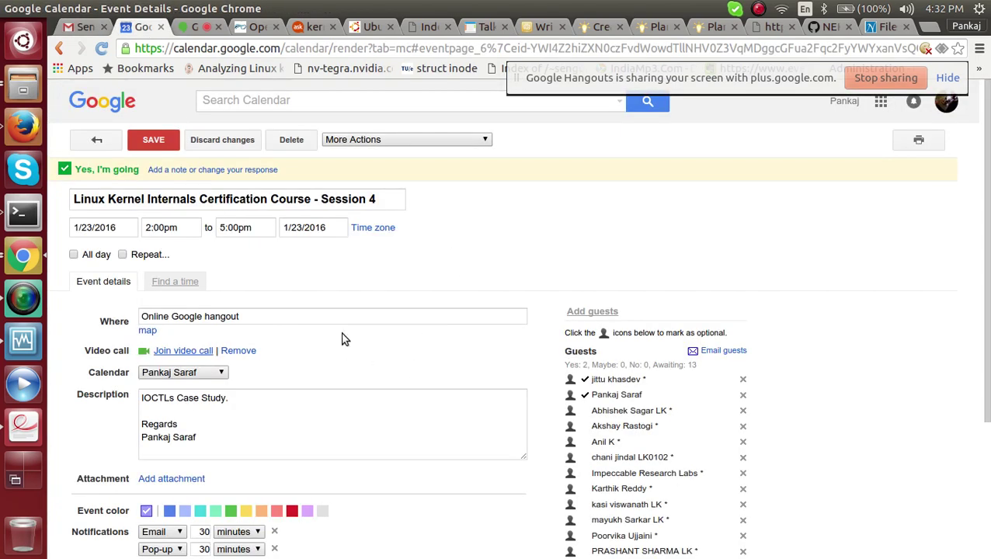
pyautogui.scroll(-5, 150, 518)
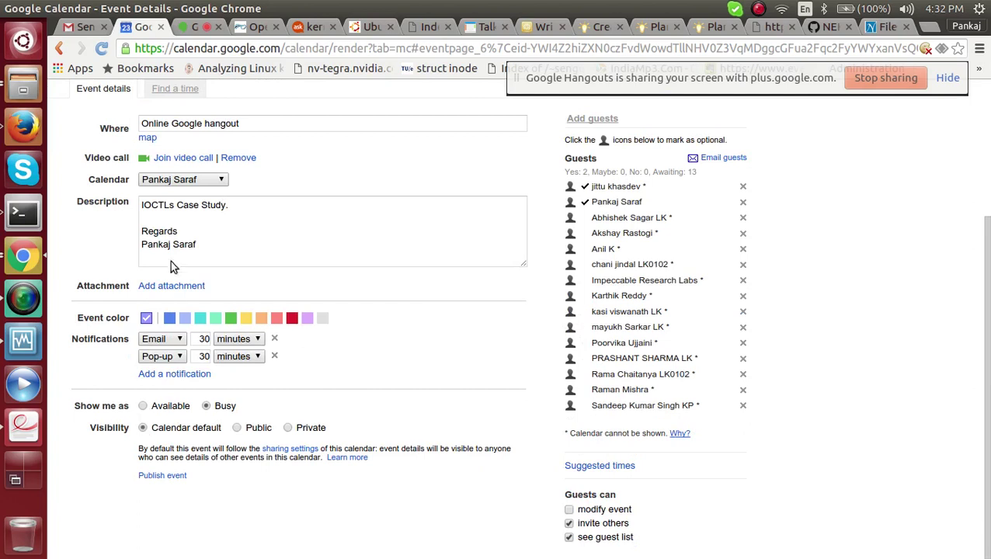
pyautogui.click(165, 286)
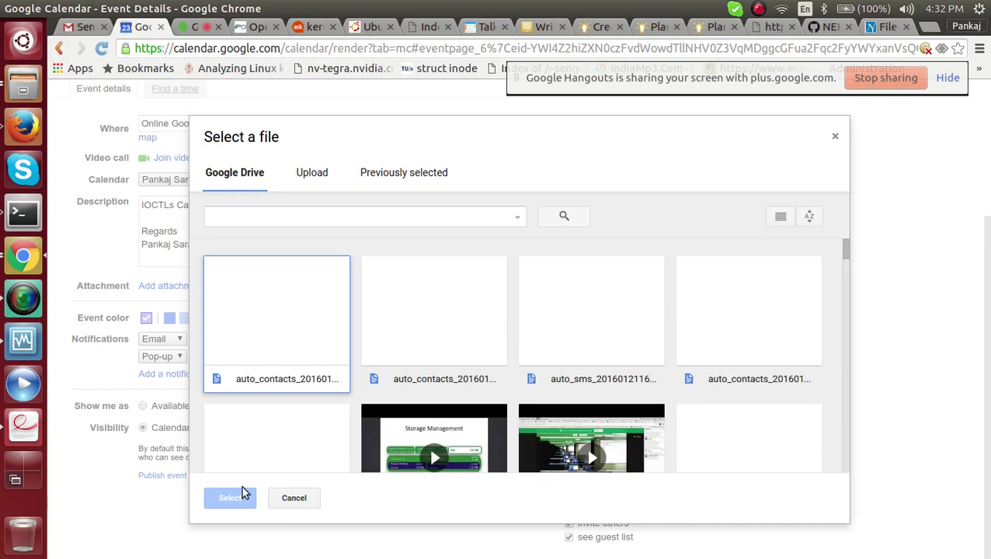
pyautogui.click(307, 172)
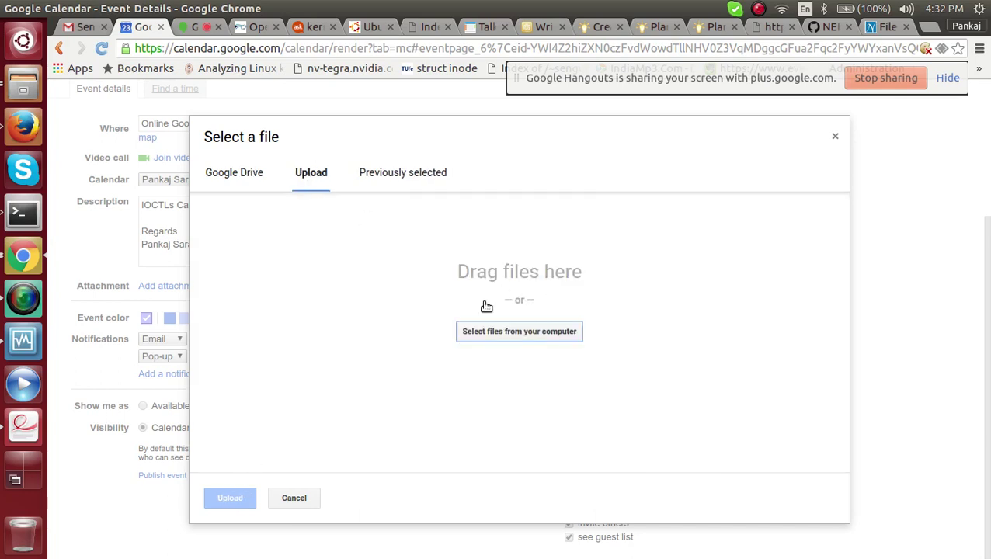
pyautogui.click(690, 342)
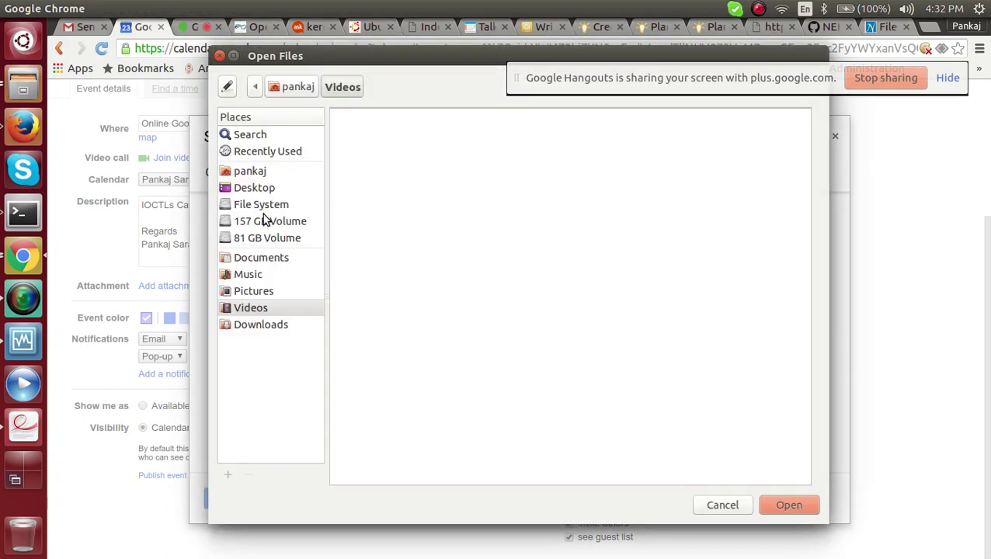
pyautogui.click(262, 259)
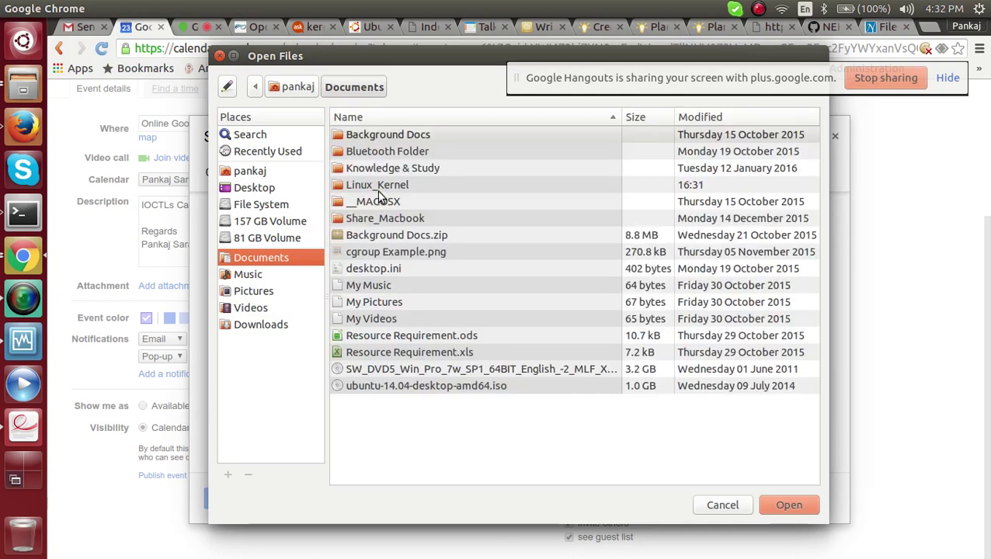
pyautogui.doubleClick(378, 187)
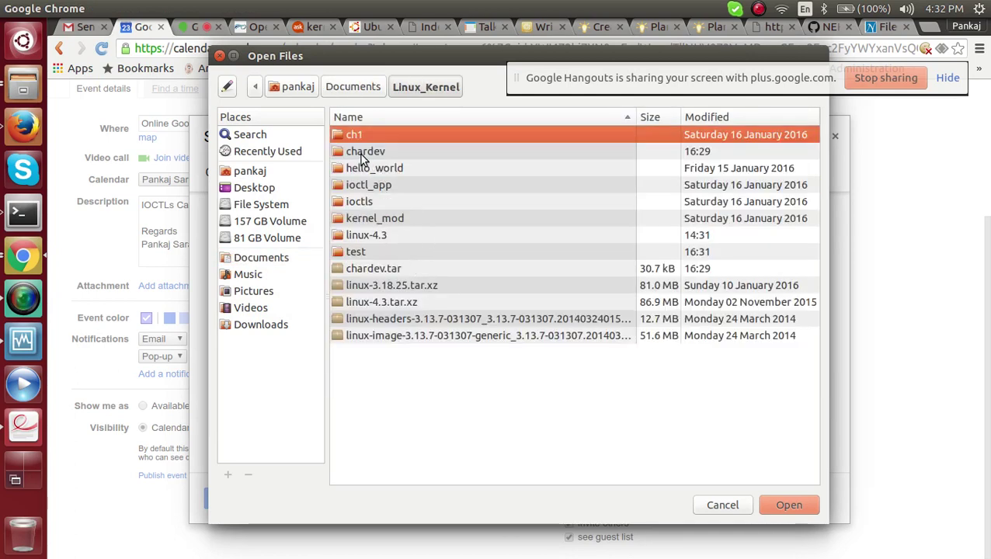
pyautogui.click(376, 272)
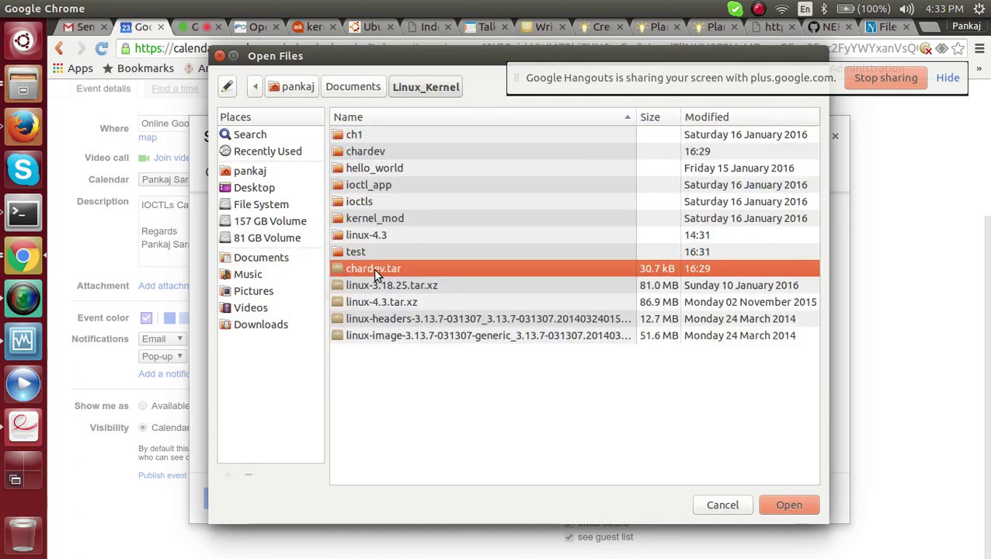
pyautogui.click(789, 504)
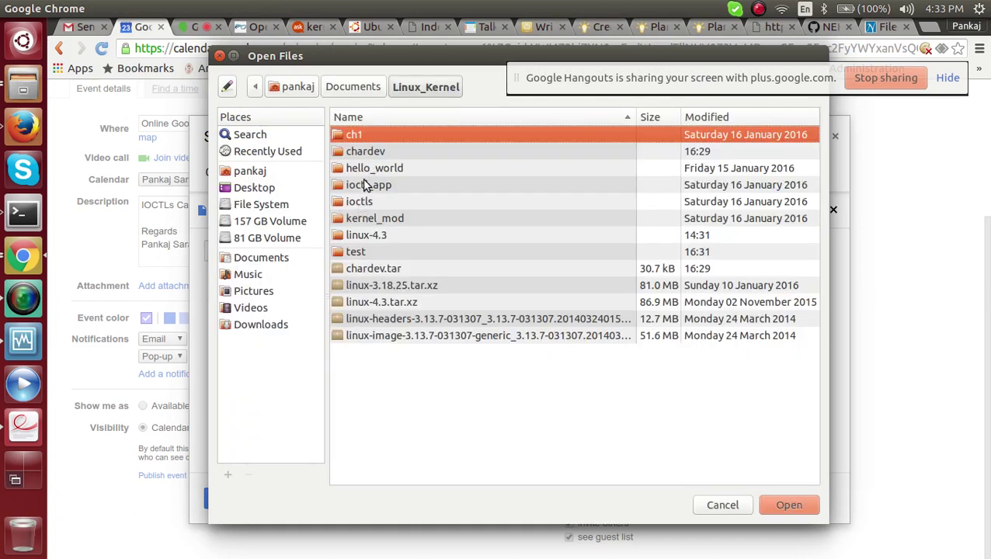
# Step: Add test.tar from the Linux_Kernel/test folder to the attachment upload list
pyautogui.doubleClick(365, 152)
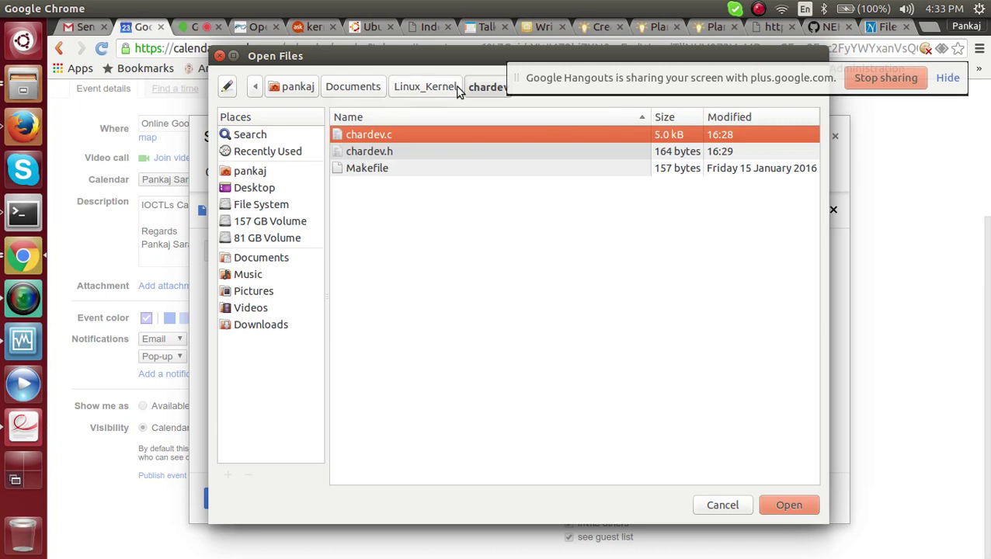
pyautogui.click(425, 86)
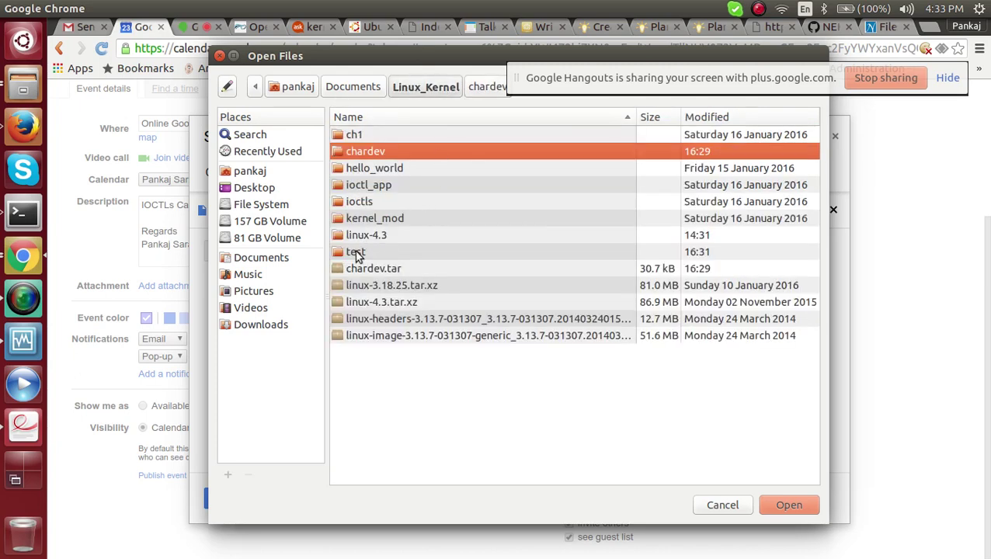
pyautogui.doubleClick(355, 250)
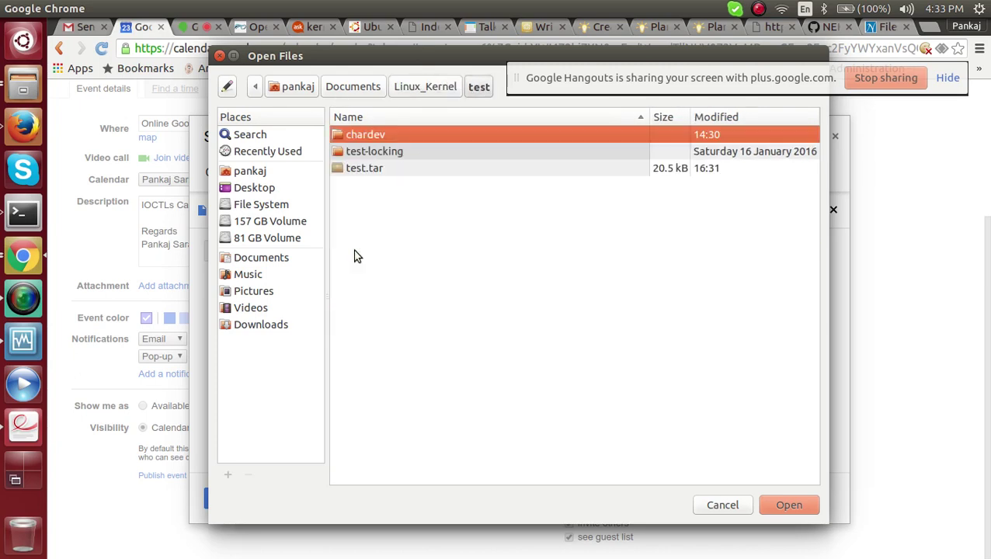
pyautogui.click(365, 171)
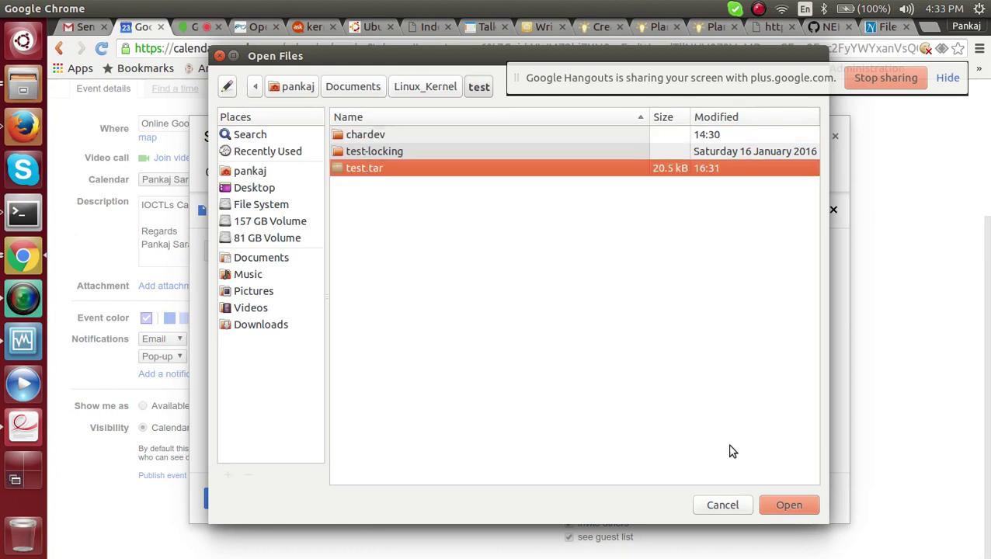
pyautogui.click(789, 504)
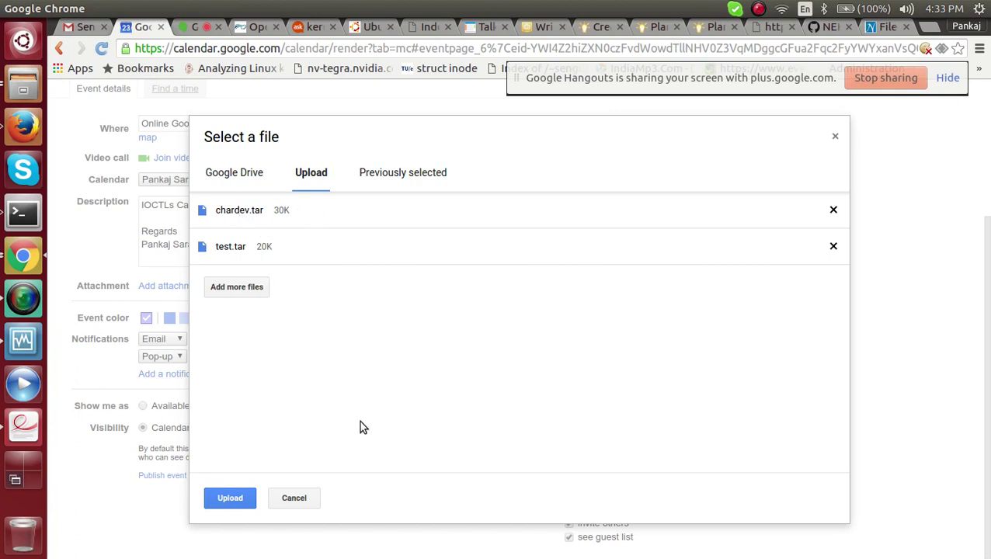
# Step: Switch to the terminal, change to the Linux_Kernel/chardev folder and list its files
pyautogui.hotkey('alt', 'Tab')
pyautogui.hotkey('alt', 'Tab')
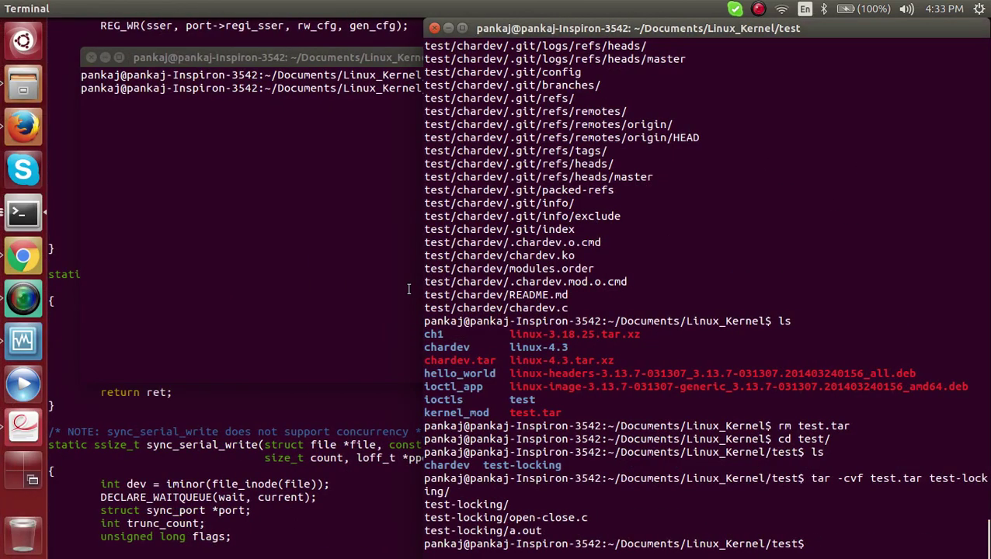
pyautogui.press('Return')
pyautogui.press('Return')
pyautogui.press('Return')
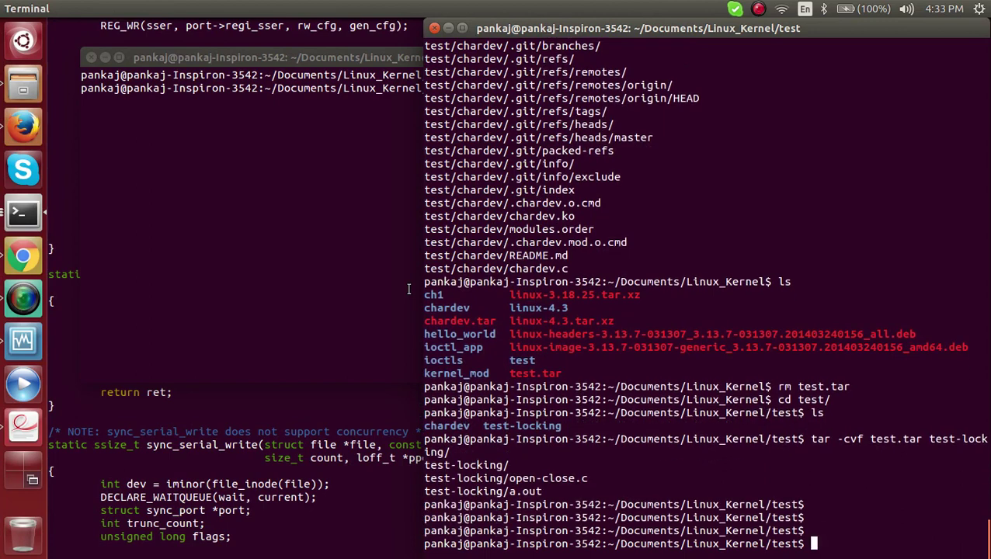
pyautogui.write('cd ../cha')
pyautogui.press('Tab')
pyautogui.press('Return')
pyautogui.write('ls')
pyautogui.press('Return')
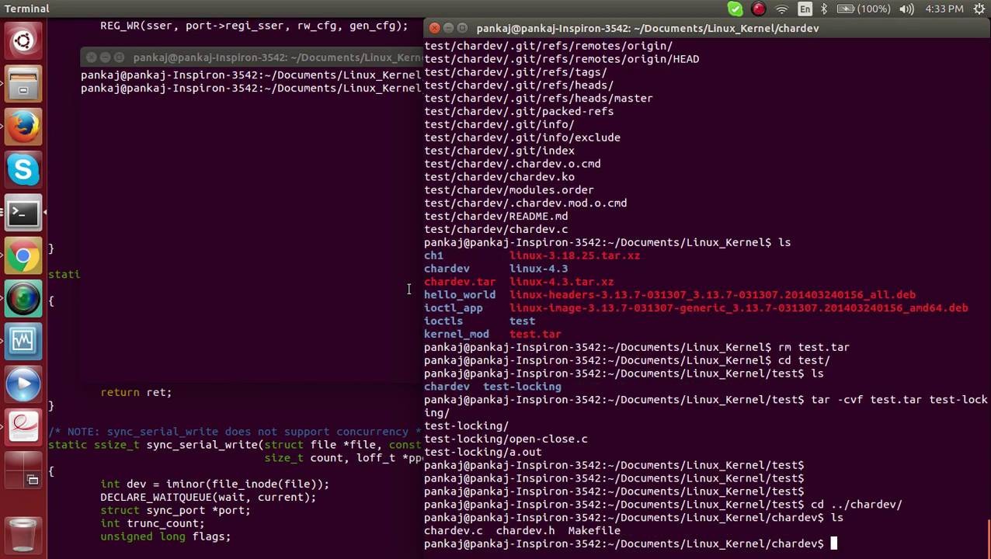
# Step: Open chardev.c in vi, look through its first lines, and quit with :wq
pyautogui.write('vi c')
pyautogui.press('Tab')
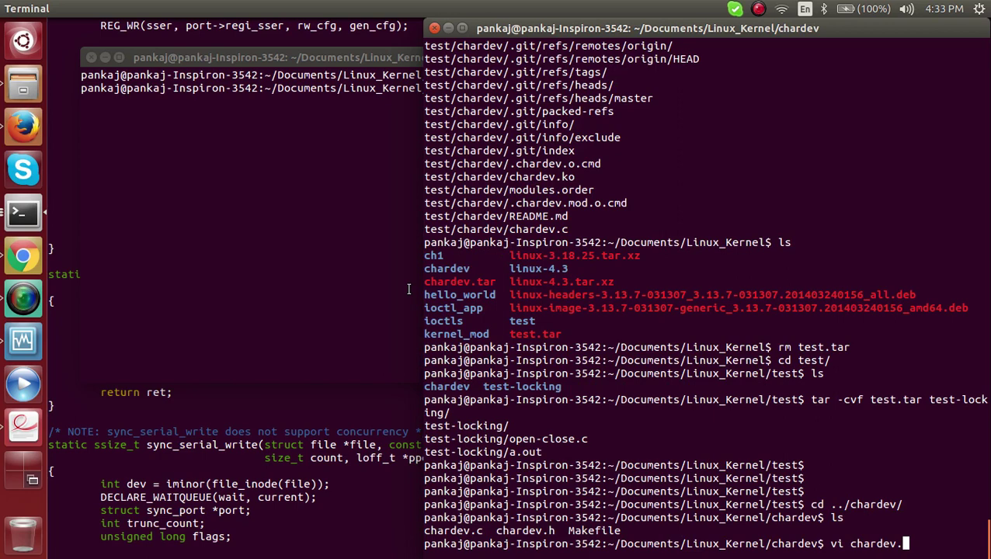
pyautogui.write('c')
pyautogui.press('Return')
pyautogui.press('Down')
pyautogui.press('Down')
pyautogui.press('Down')
pyautogui.press('Down')
pyautogui.press('Down')
pyautogui.press('Down')
pyautogui.press('Down')
pyautogui.press('Down')
pyautogui.press('Down')
pyautogui.press('Down')
pyautogui.press('Down')
pyautogui.press('Down')
pyautogui.press('Down')
pyautogui.press('Down')
pyautogui.press('Down')
pyautogui.press('Down')
pyautogui.press('Down')
pyautogui.press('Down')
pyautogui.press('Down')
pyautogui.press('Down')
pyautogui.write(':wq')
pyautogui.press('Return')
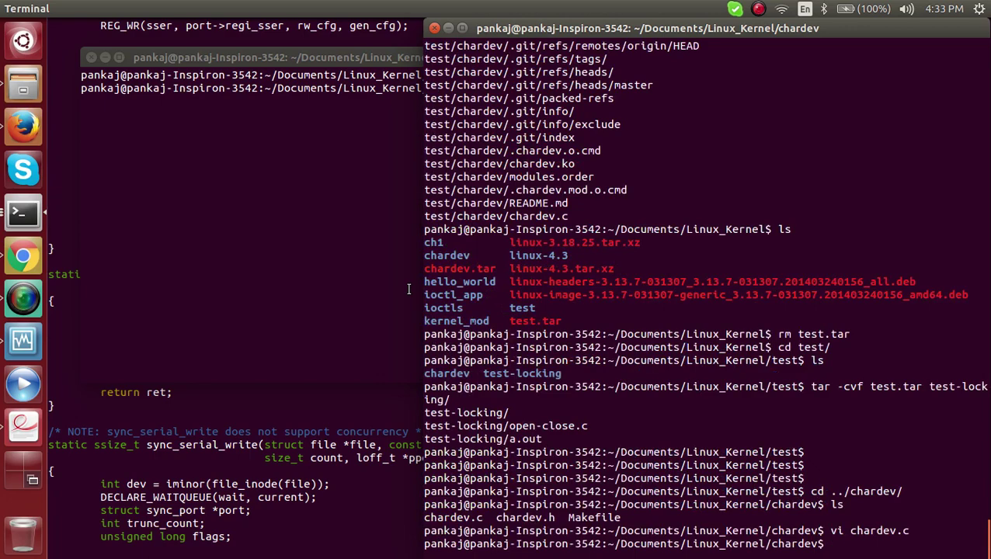
# Step: Switch back to Chrome and upload chardev.tar and test.tar as attachments to the calendar event
pyautogui.hotkey('alt', '`')
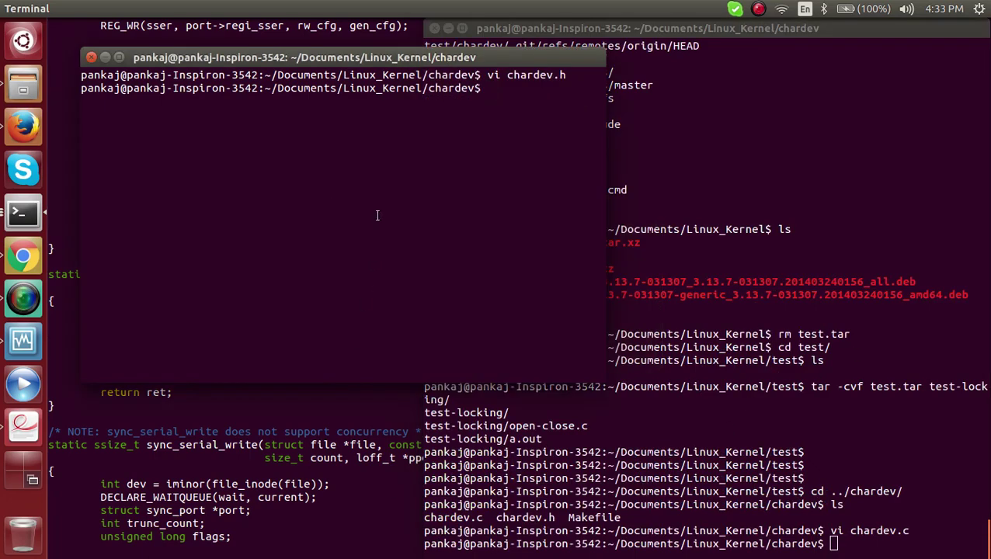
pyautogui.hotkey('alt', 'Tab')
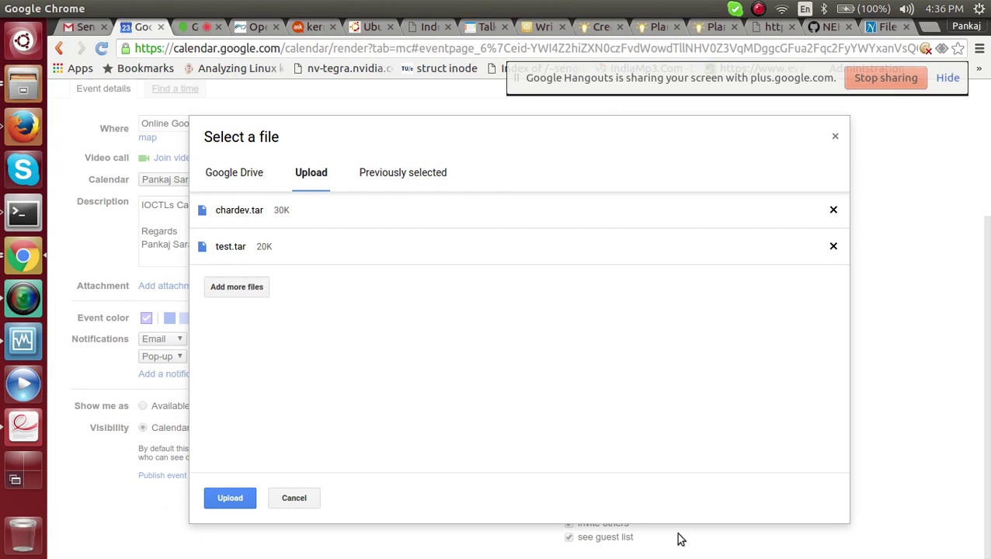
pyautogui.click(232, 499)
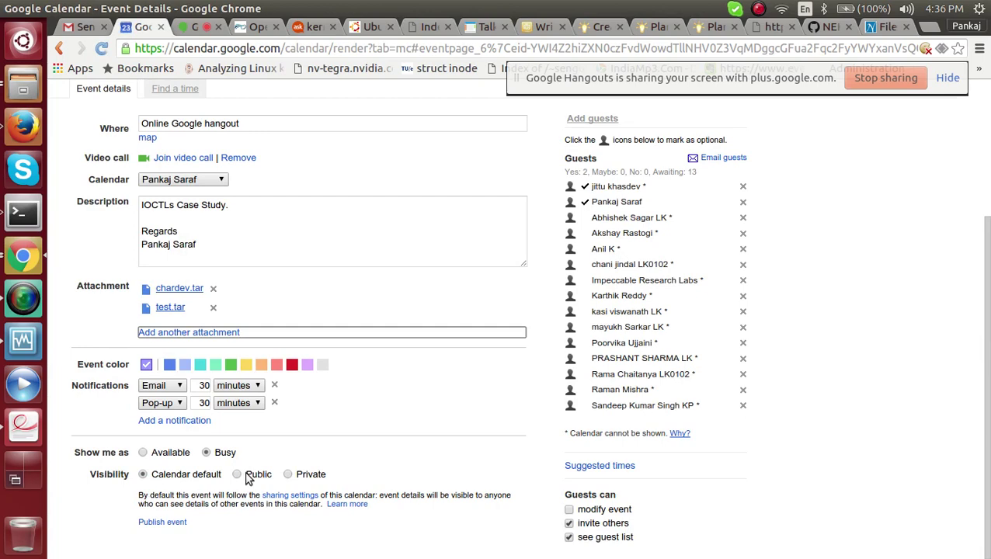
# Step: Save the calendar event, sharing the attached Drive files so anyone with the link can view
pyautogui.scroll(5, 248, 479)
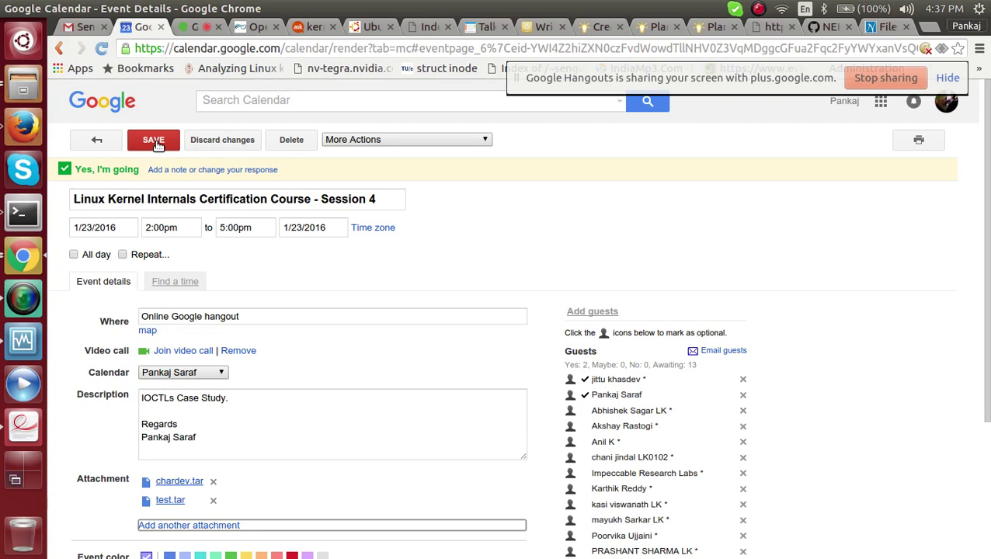
pyautogui.moveTo(604, 83)
pyautogui.mouseDown()
pyautogui.moveTo(573, 313)
pyautogui.moveTo(611, 451)
pyautogui.moveTo(590, 31)
pyautogui.moveTo(593, 75)
pyautogui.mouseUp()
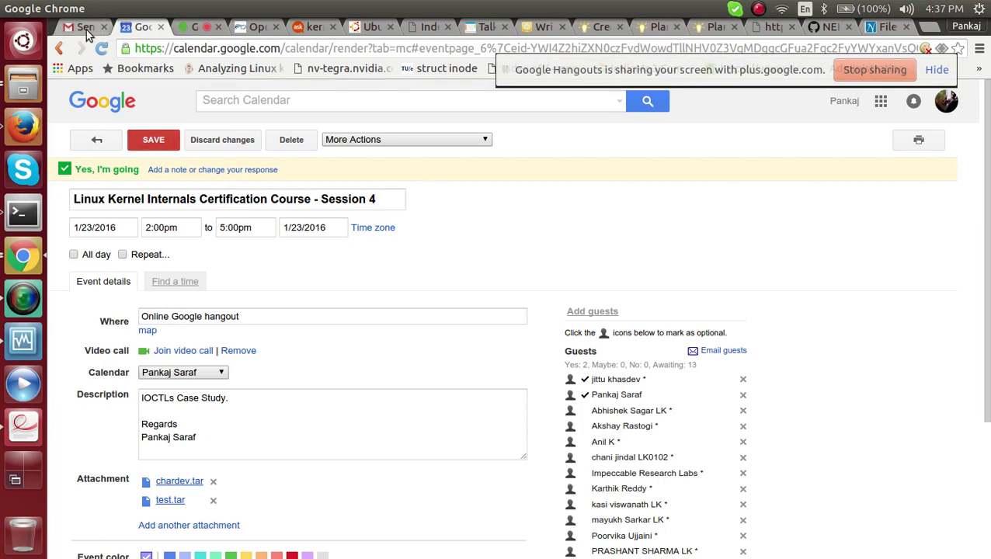
pyautogui.click(154, 142)
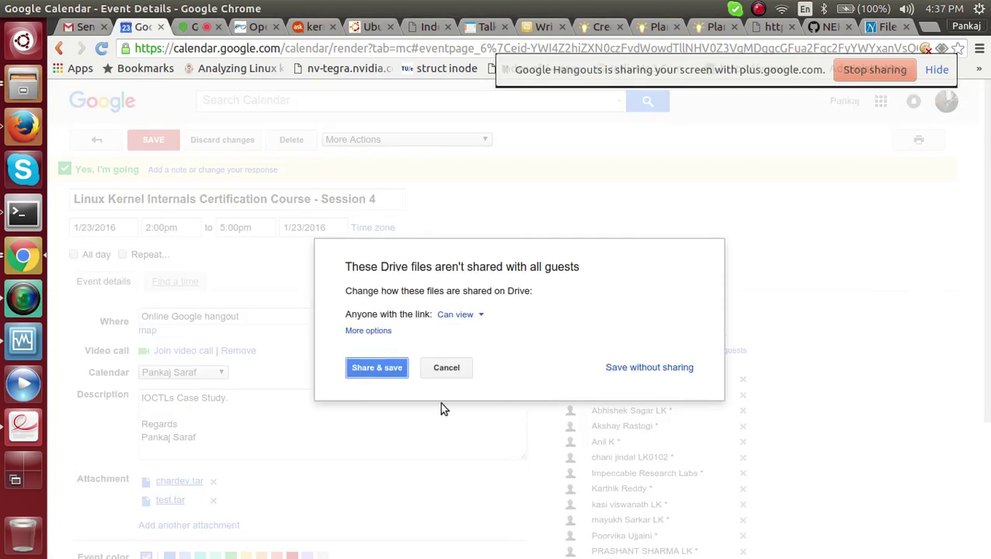
pyautogui.click(376, 368)
# Step: Return to the Google Hangouts call and show its call controls
pyautogui.hotkey('ctrl', 'Tab')
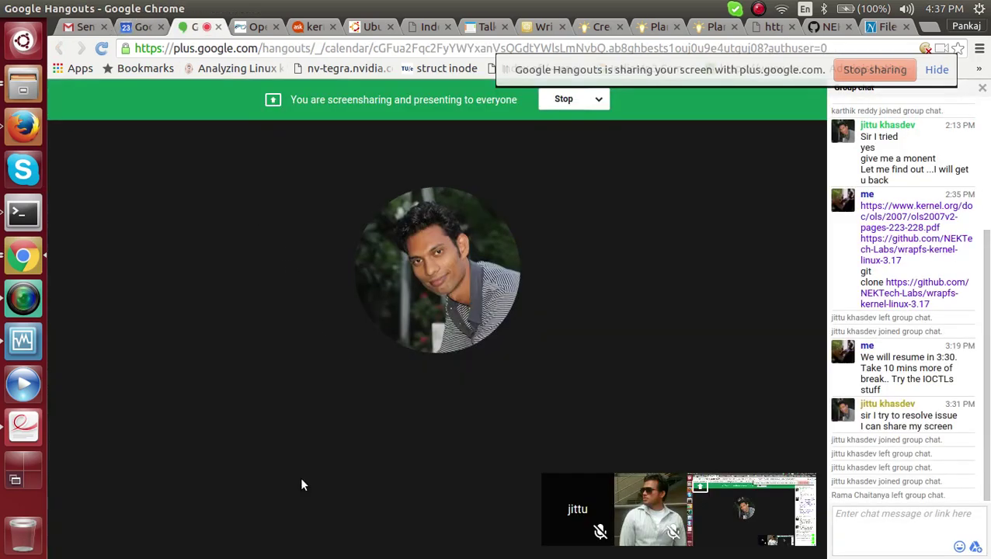
pyautogui.moveTo(316, 459)
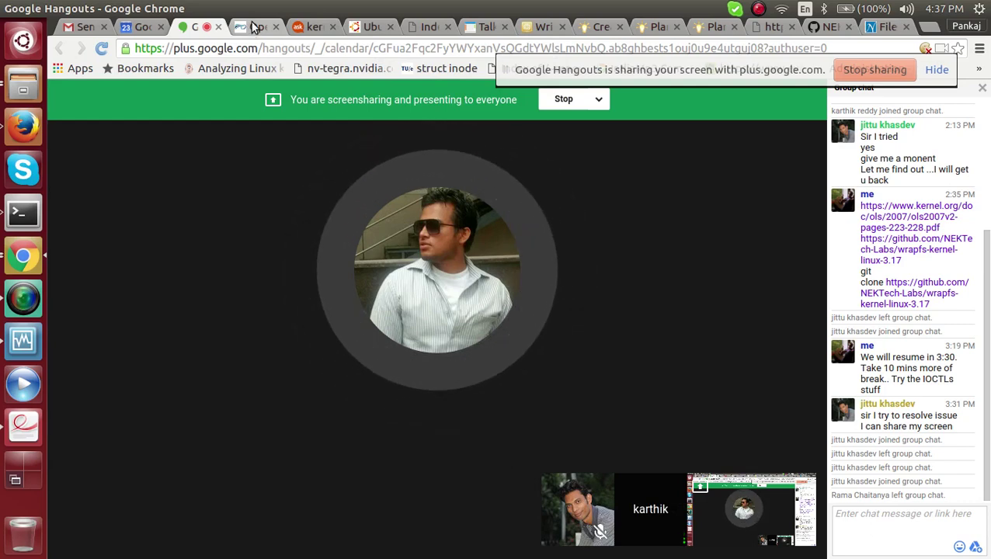
pyautogui.moveTo(426, 277)
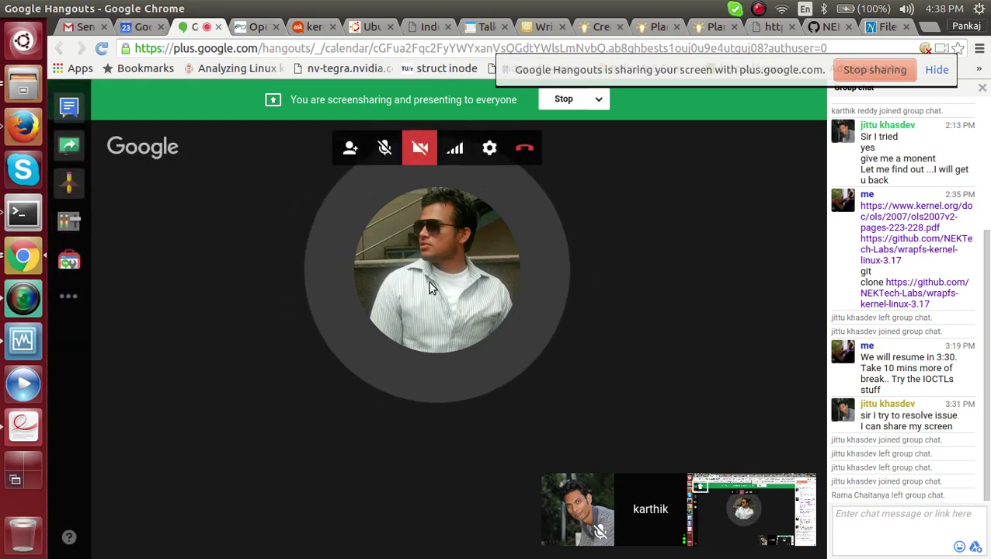